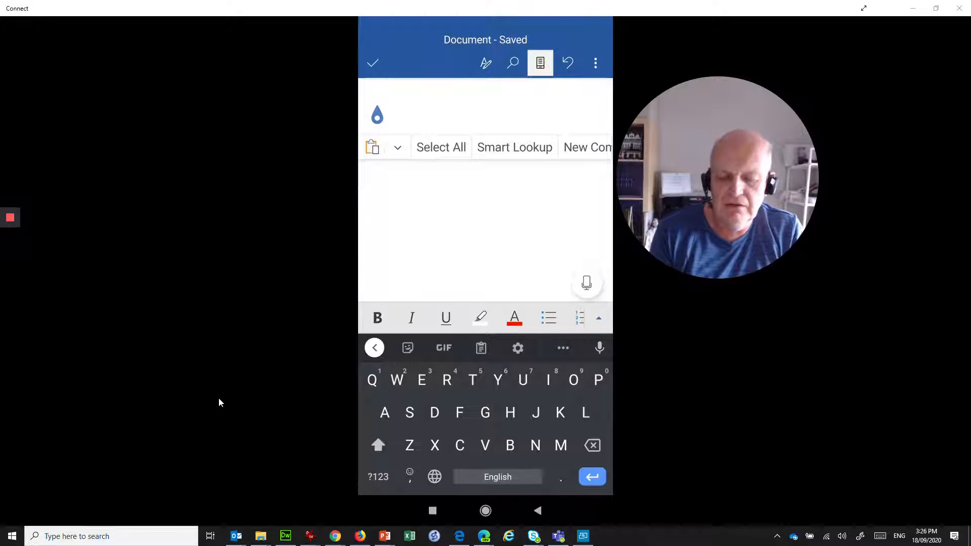
text(The)
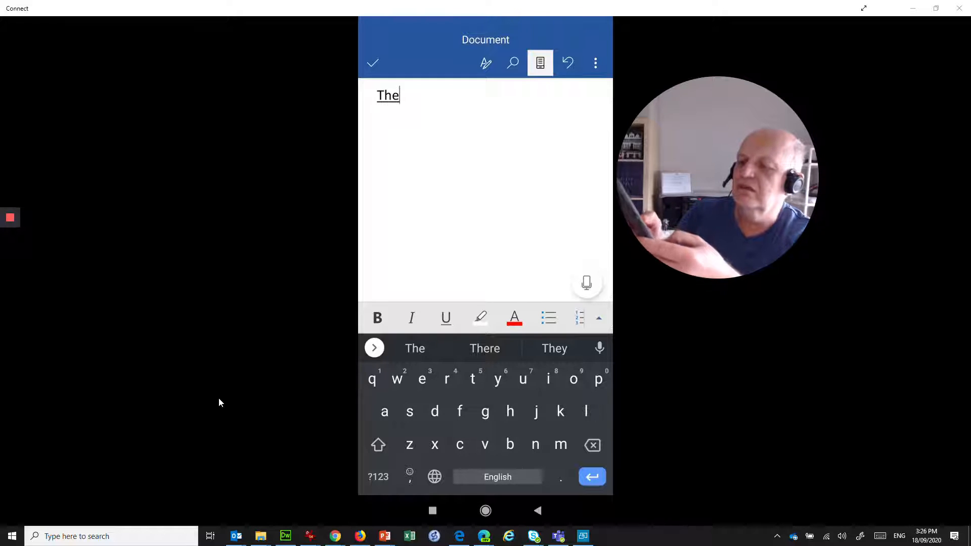
text( q)
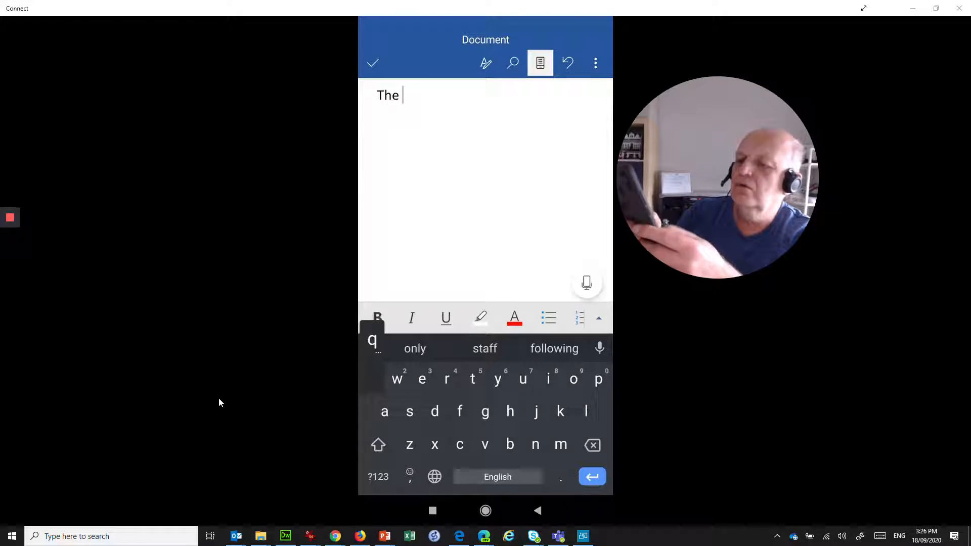
text(uick bro)
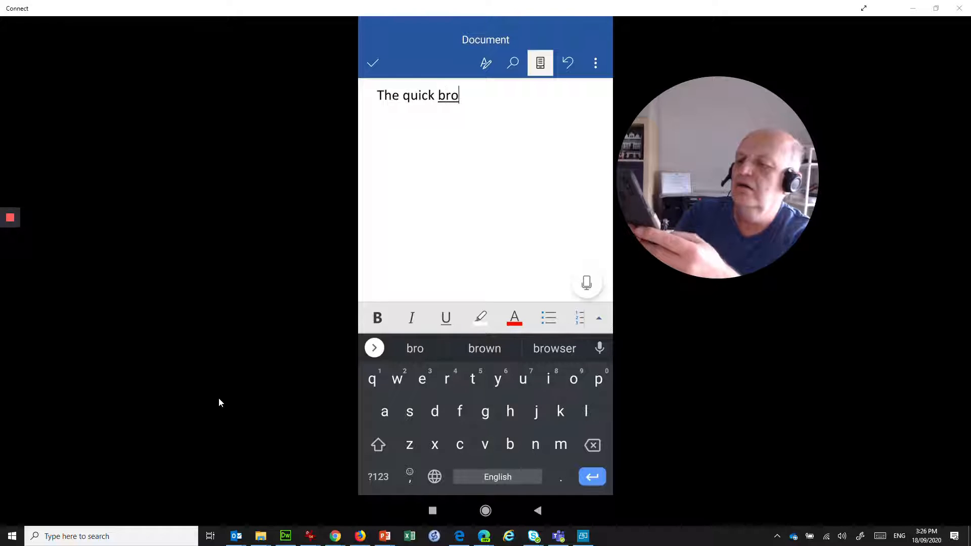
text(wn fox jumps over the lazy dog fox)
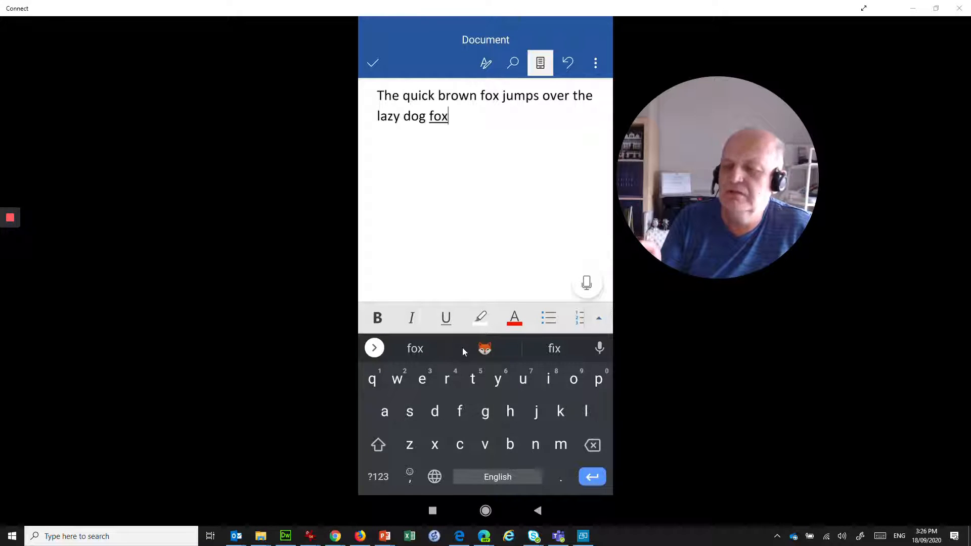
Bring up Gboard's Remove suggestion option for the unwanted 'fix' suggestion.
click(538, 338)
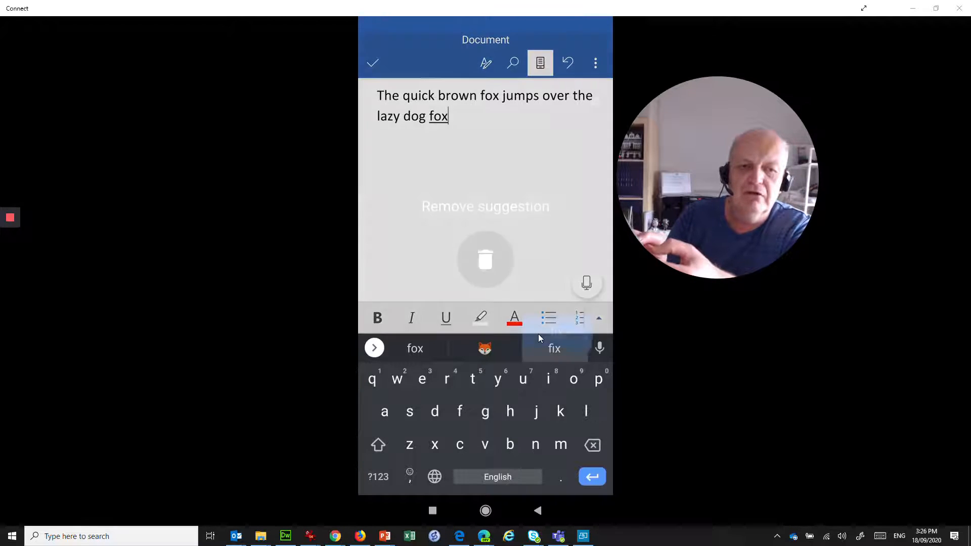